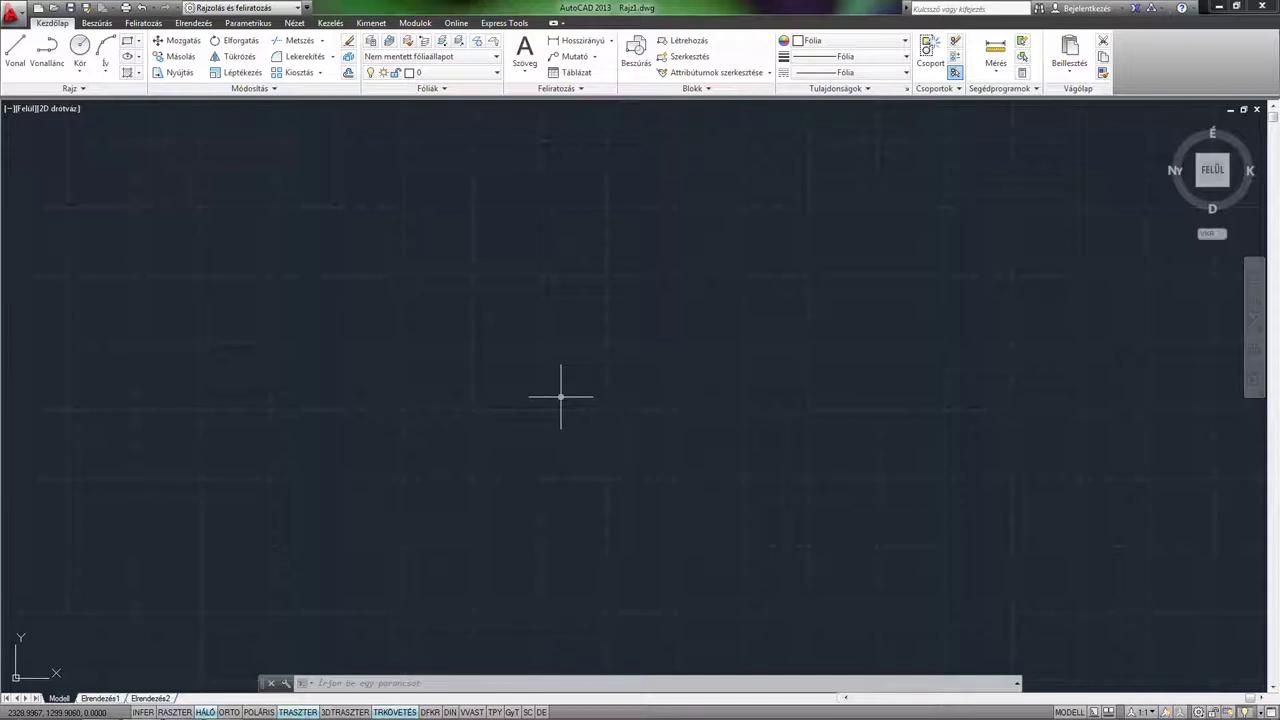
- Place a point at coordinates 50,0 with the POINT (PO) command
{"action": "type", "text": "PO"}
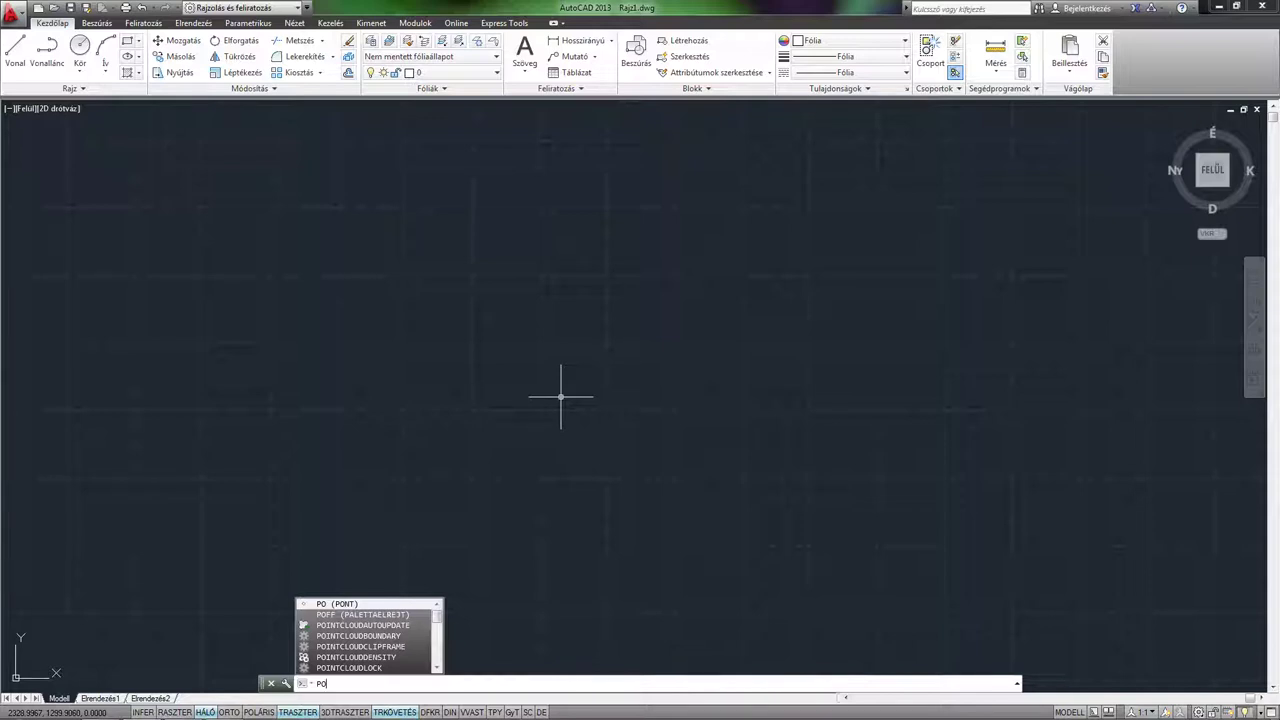
{"action": "key", "text": "Return"}
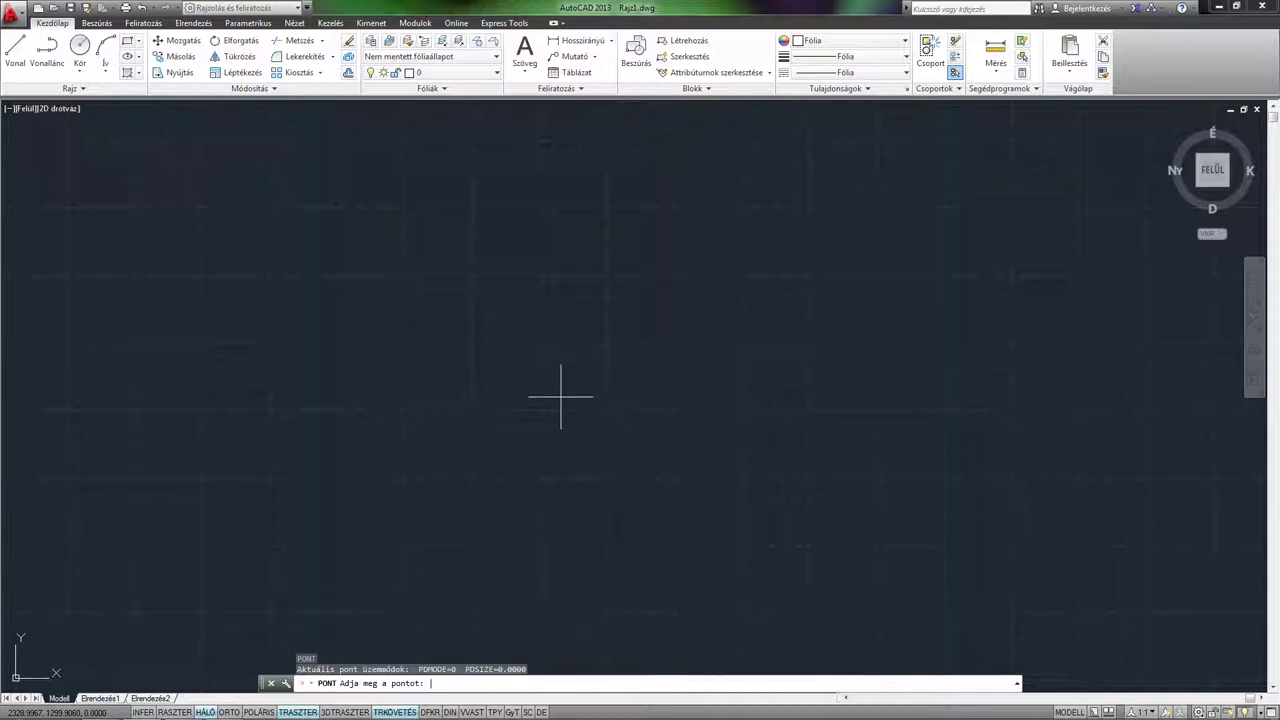
{"action": "type", "text": "50"}
{"action": "type", "text": "0"}
{"action": "key", "text": "Return"}
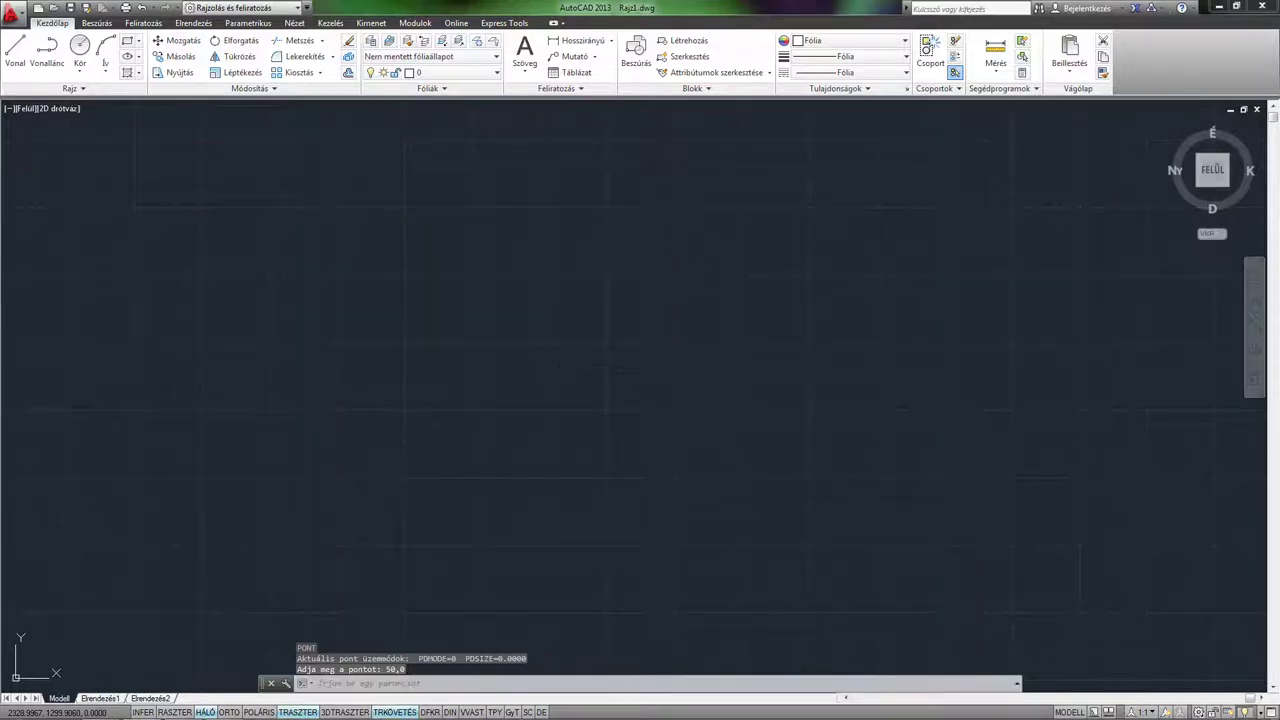
- Set the point style to the circle symbol in Point Style
{"action": "left_click", "coordinate": [1003, 88]}
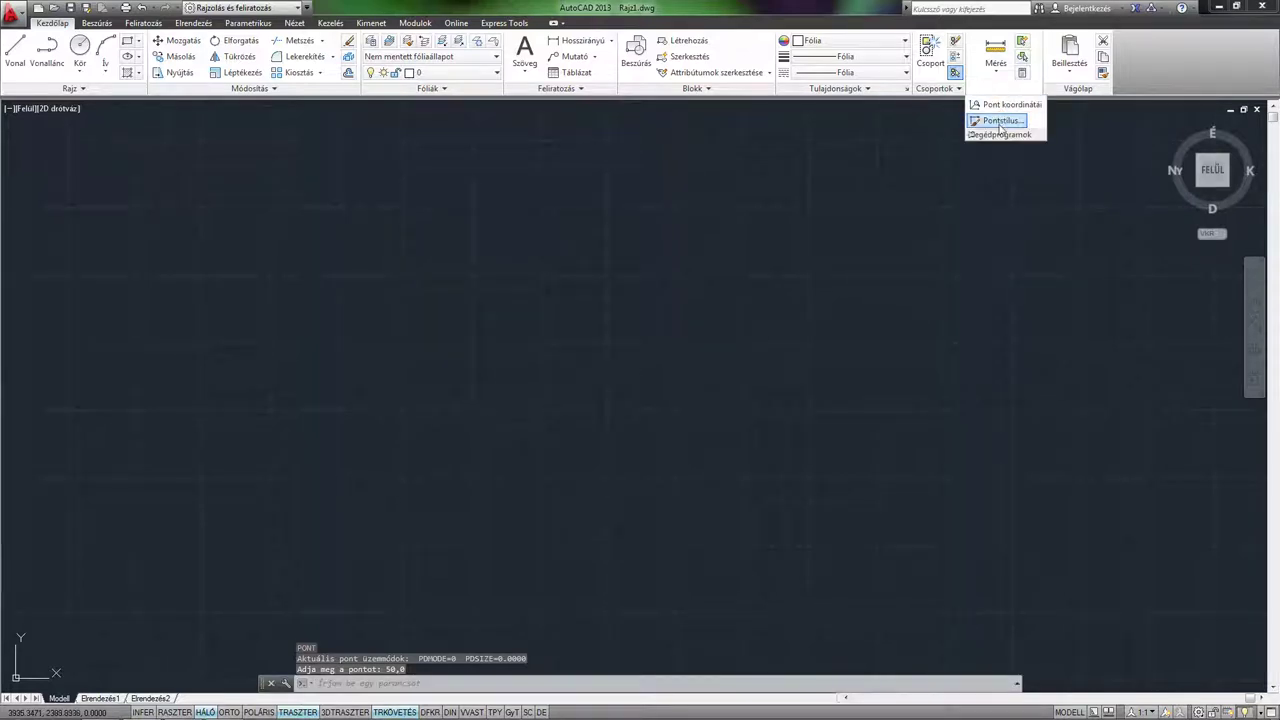
{"action": "left_click", "coordinate": [1001, 120]}
{"action": "left_click", "coordinate": [746, 284]}
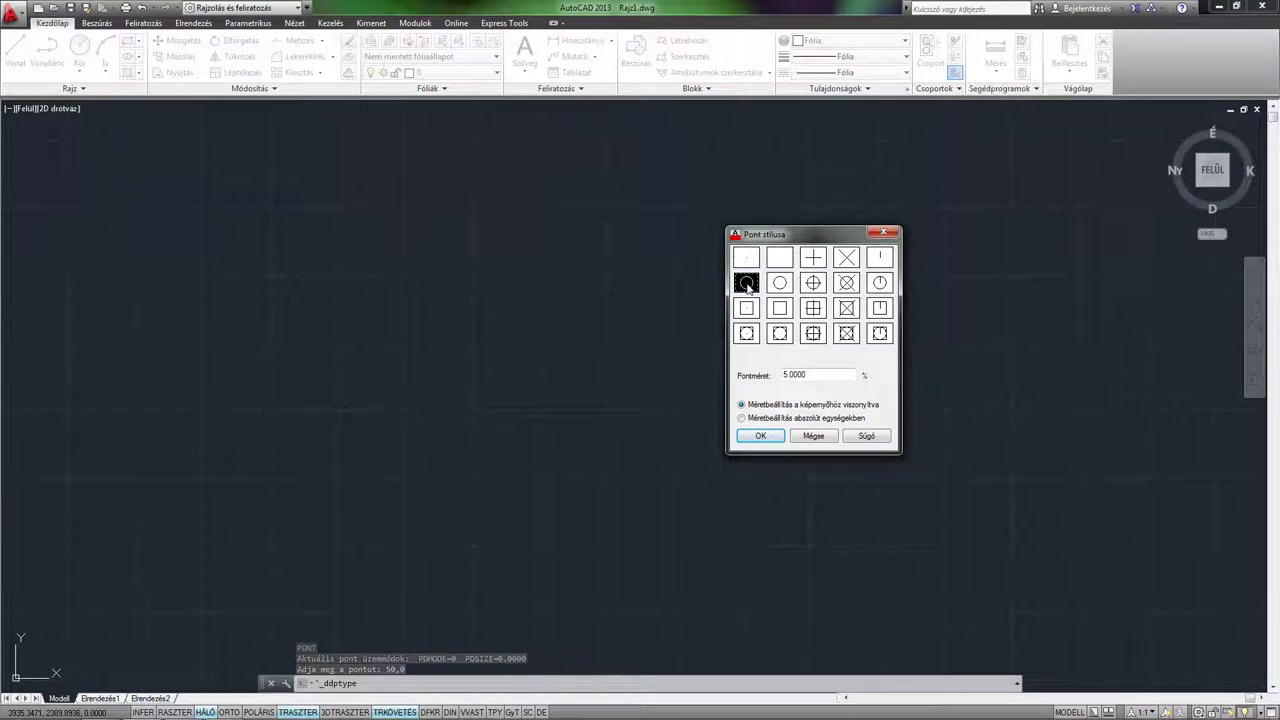
{"action": "left_click", "coordinate": [758, 436]}
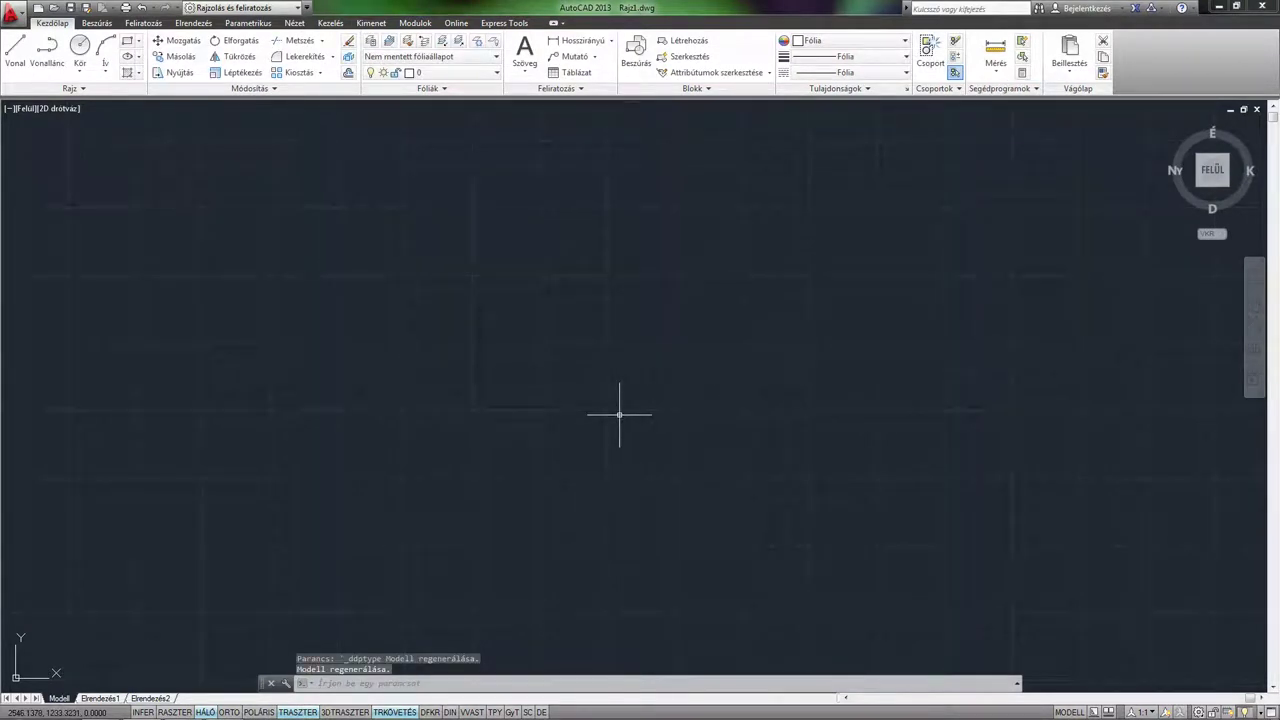
- Zoom to the drawing extents, then zoom out slightly
{"action": "type", "text": "z"}
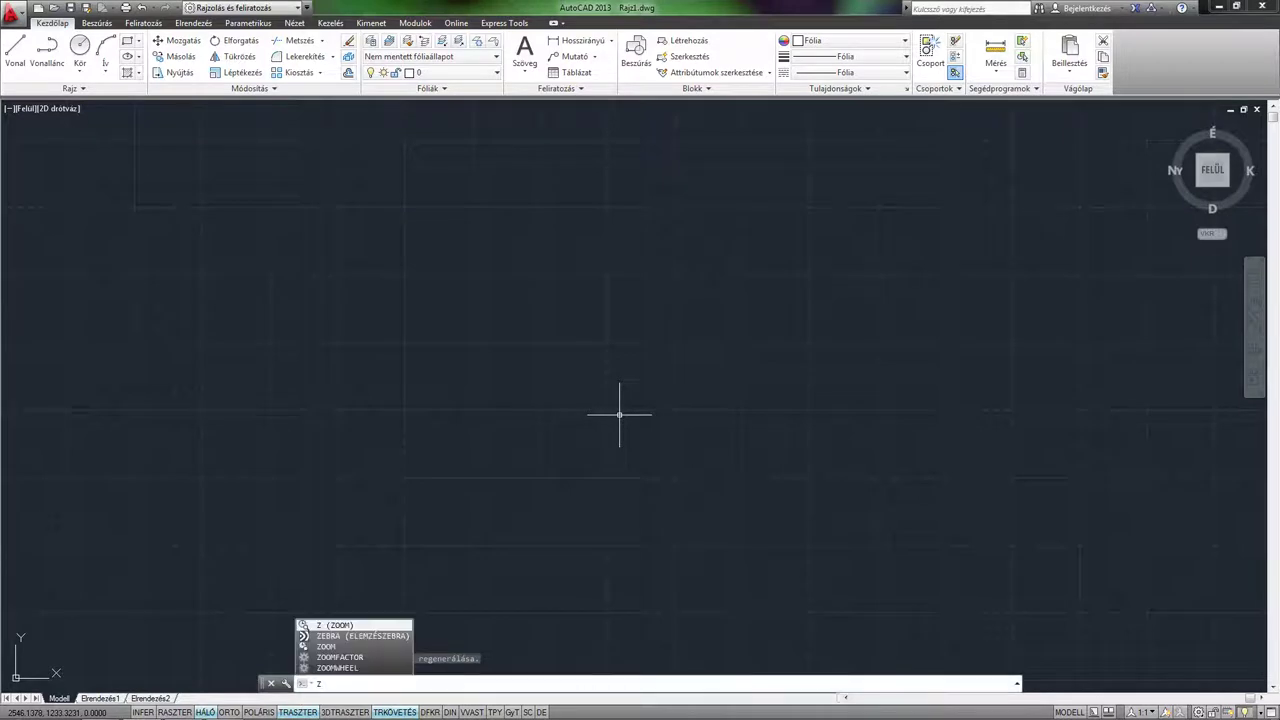
{"action": "key", "text": "Return"}
{"action": "type", "text": "t"}
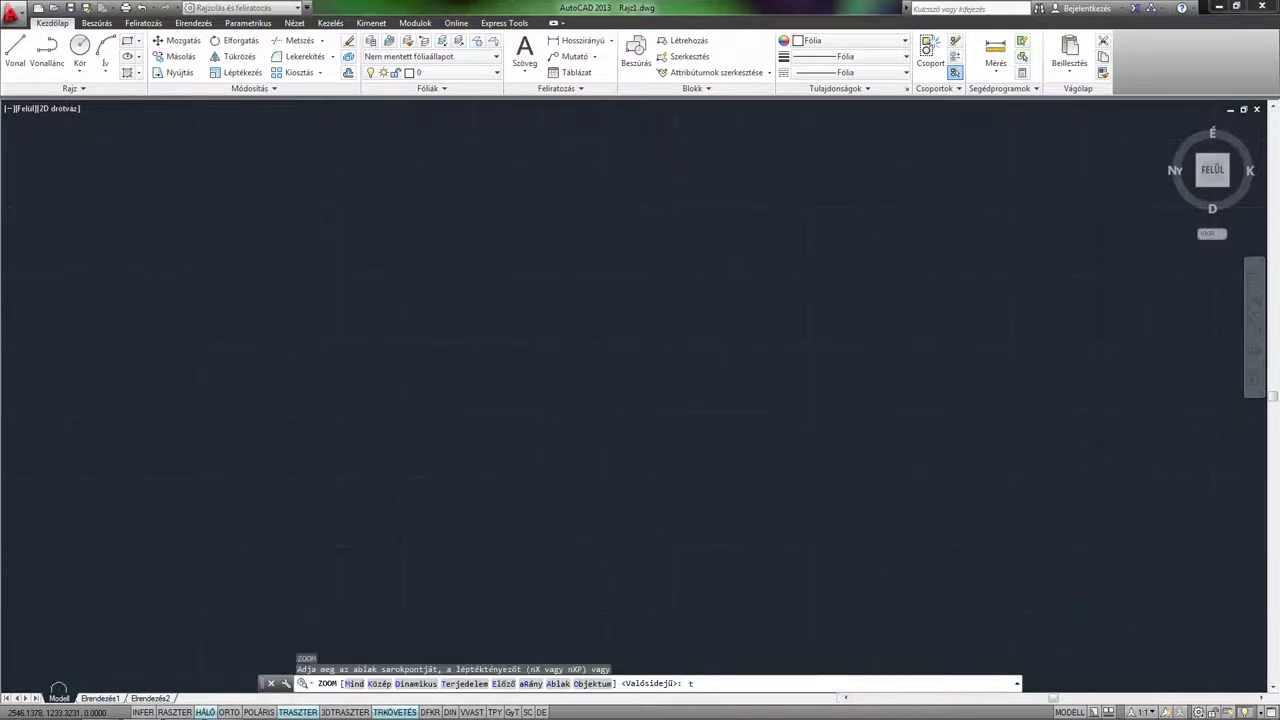
{"action": "key", "text": "Return"}
{"action": "scroll", "coordinate": [595, 375], "scroll_direction": "down", "scroll_amount": 5}
{"action": "scroll", "coordinate": [600, 368], "scroll_direction": "down", "scroll_amount": 3}
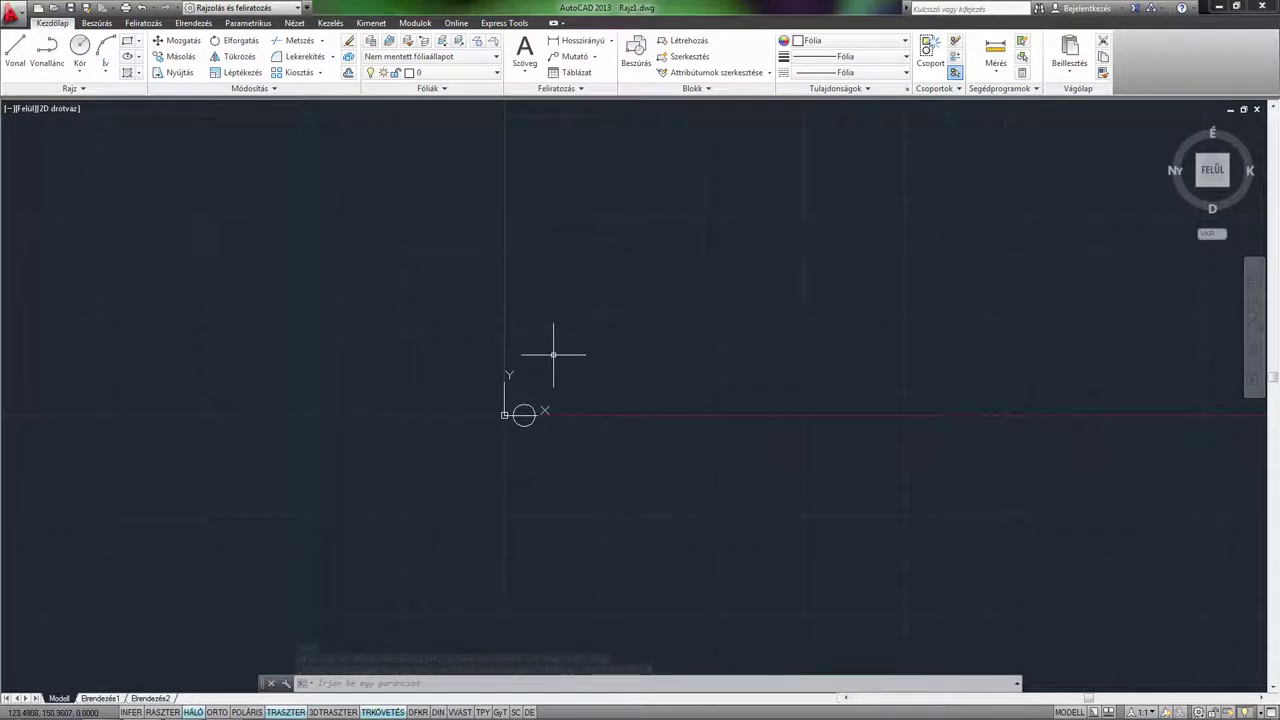
- Place a second point at 50,50 with PO
{"action": "left_click", "coordinate": [507, 684]}
{"action": "type", "text": "po"}
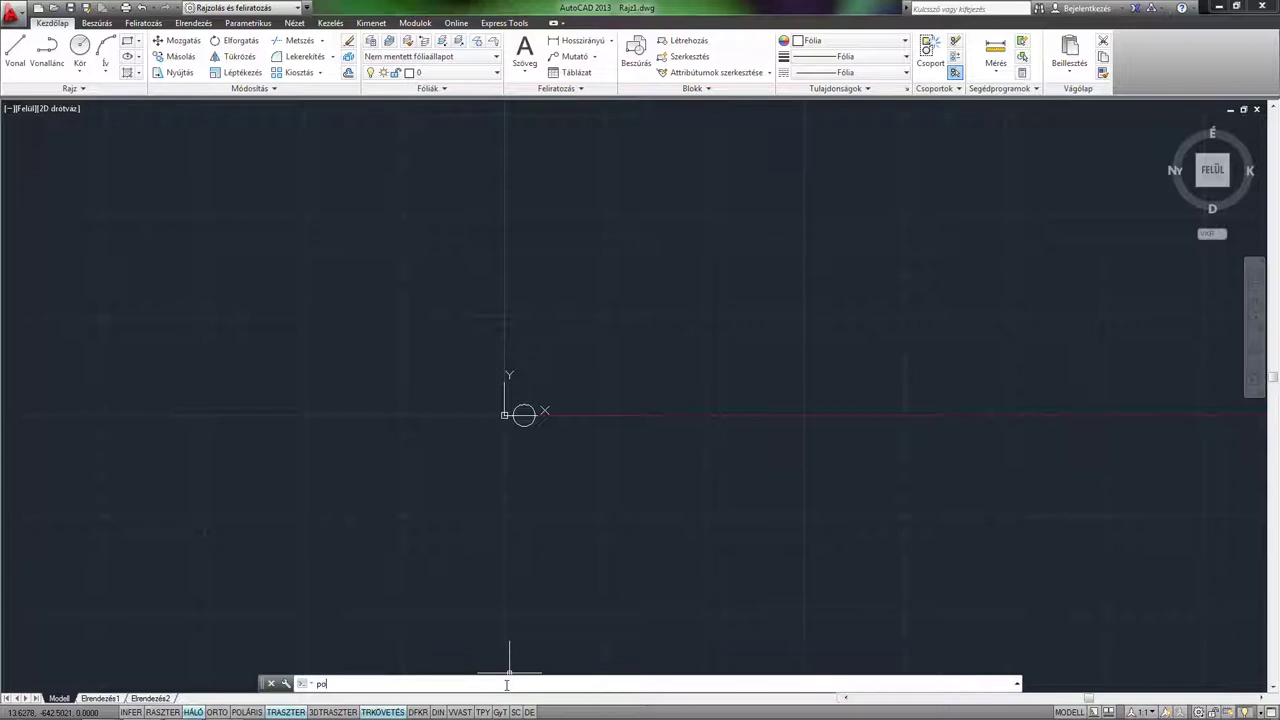
{"action": "key", "text": "Return"}
{"action": "type", "text": "50"}
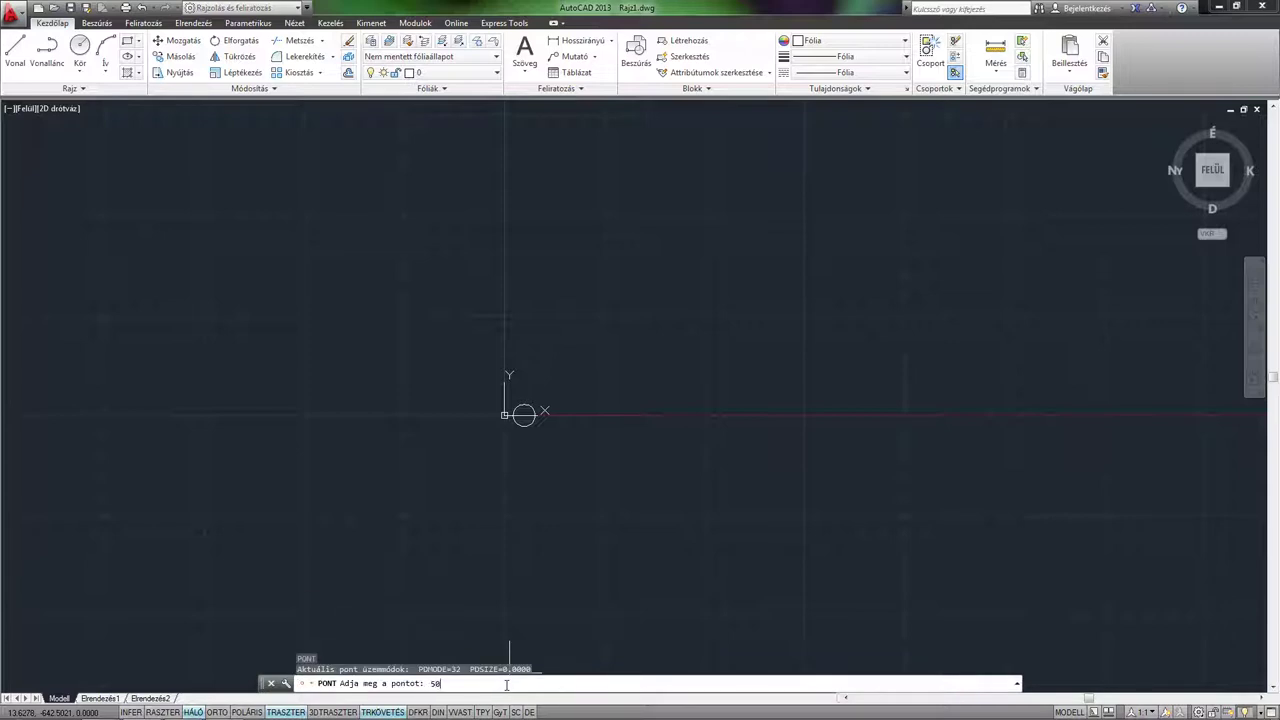
{"action": "type", "text": ",50"}
{"action": "key", "text": "Return"}
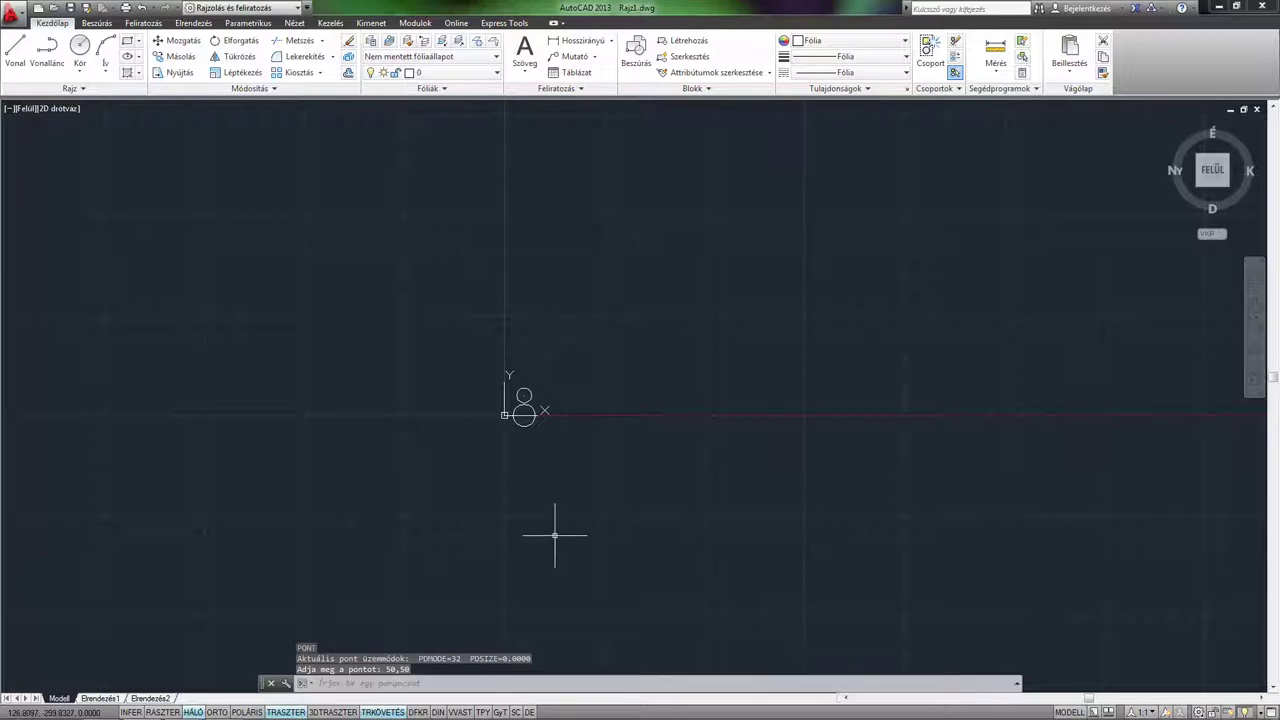
- Regenerate the drawing and frame both points in the view
{"action": "type", "text": "RE"}
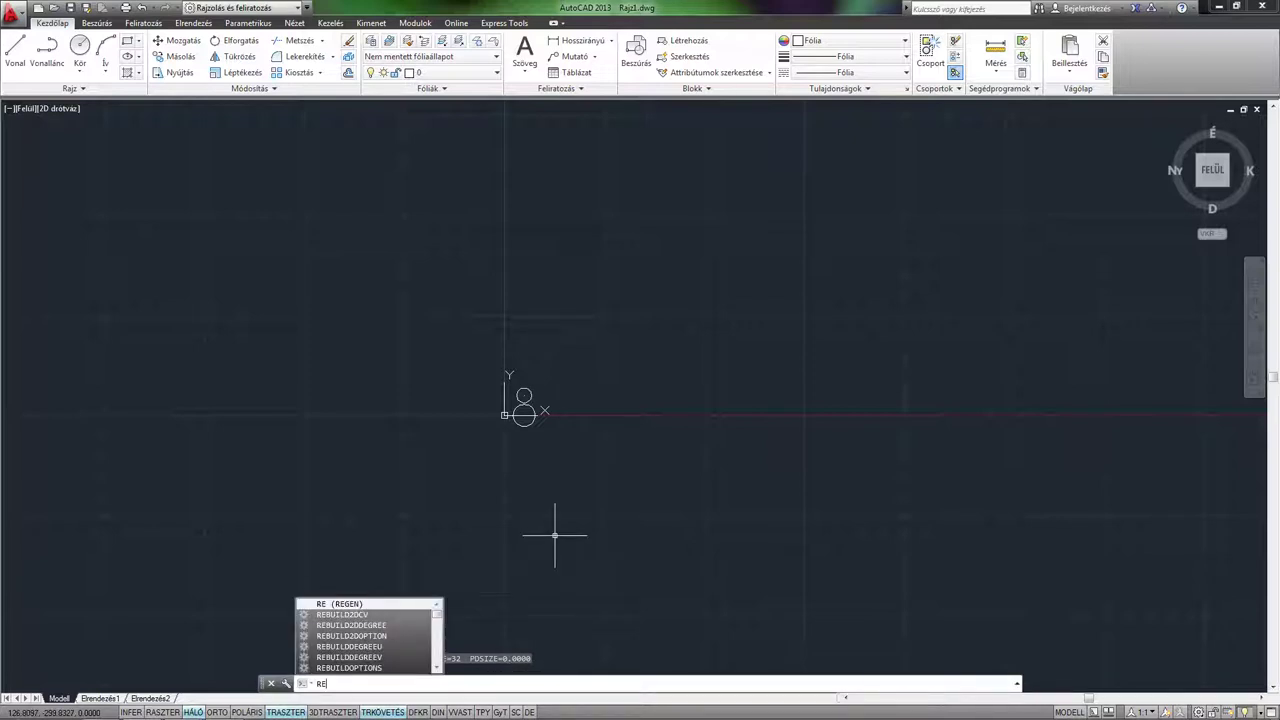
{"action": "type", "text": "GEN"}
{"action": "key", "text": "Return"}
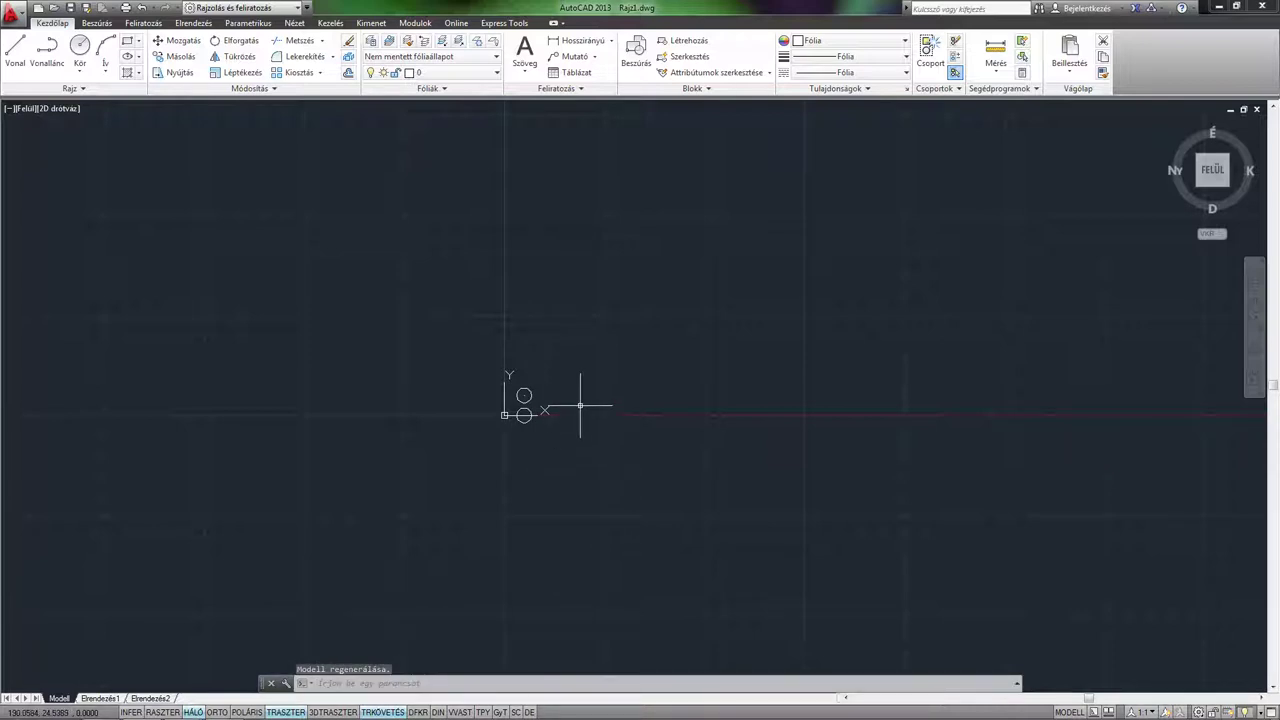
{"action": "scroll", "coordinate": [580, 405], "scroll_direction": "up", "scroll_amount": 2}
{"action": "scroll", "coordinate": [578, 404], "scroll_direction": "up", "scroll_amount": 2}
{"action": "scroll", "coordinate": [574, 402], "scroll_direction": "up", "scroll_amount": 2}
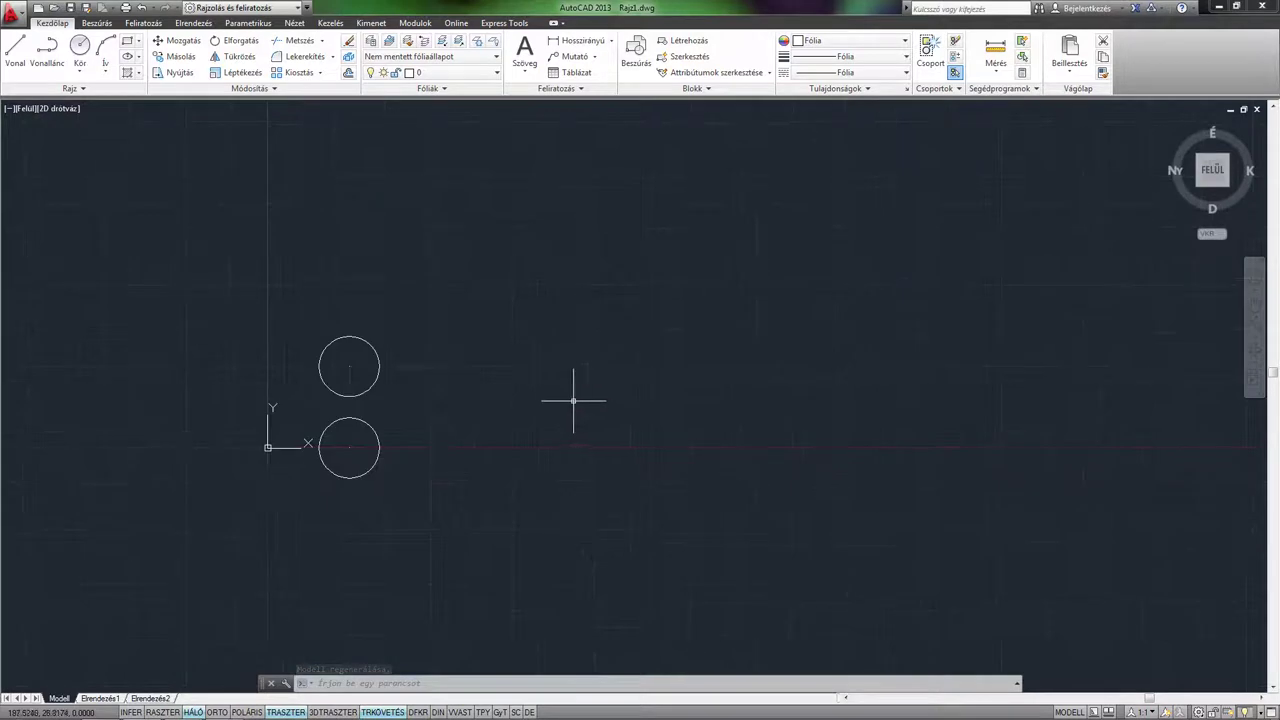
{"action": "middle_click_drag", "start_coordinate": [573, 401], "coordinate": [602, 442]}
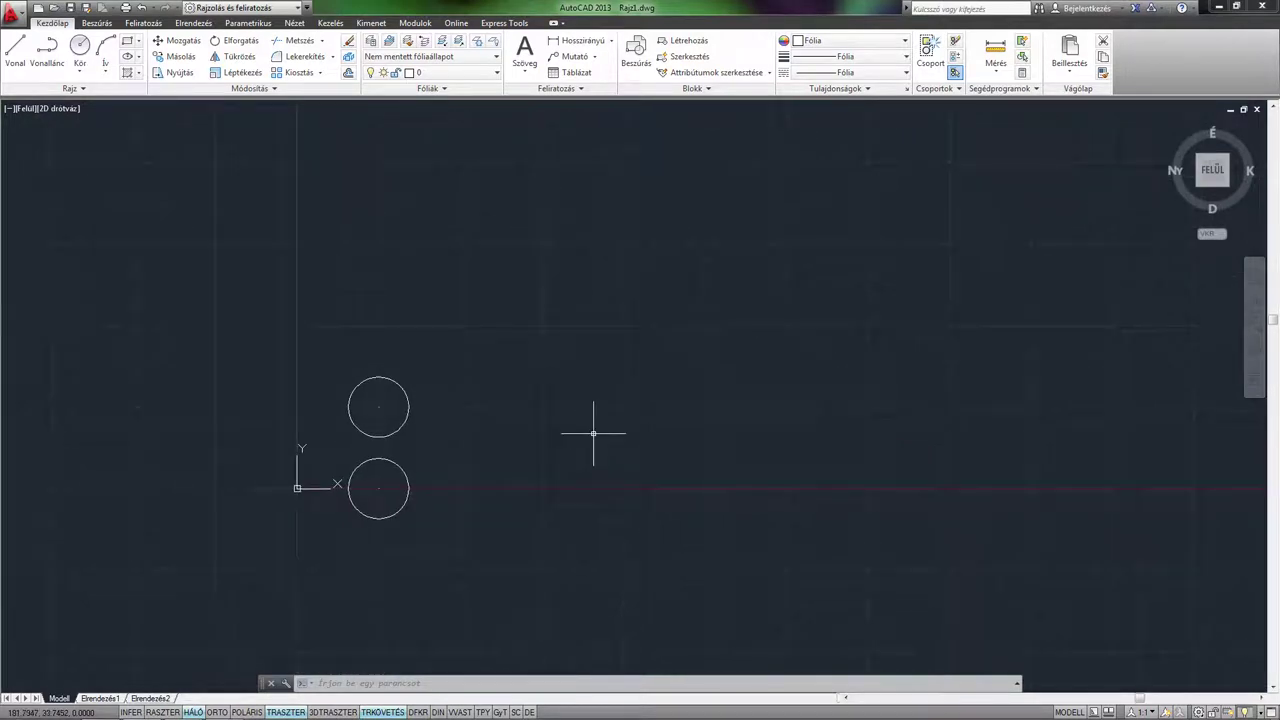
{"action": "type", "text": "REGEN"}
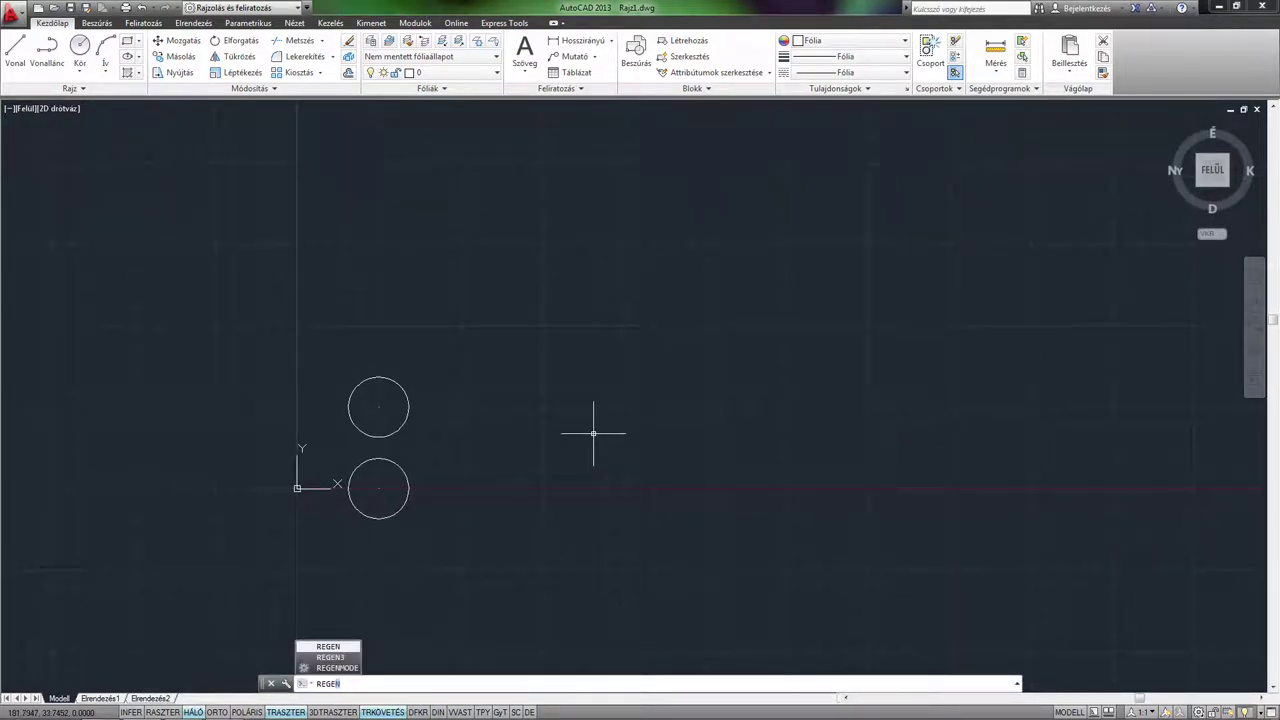
{"action": "key", "text": "Return"}
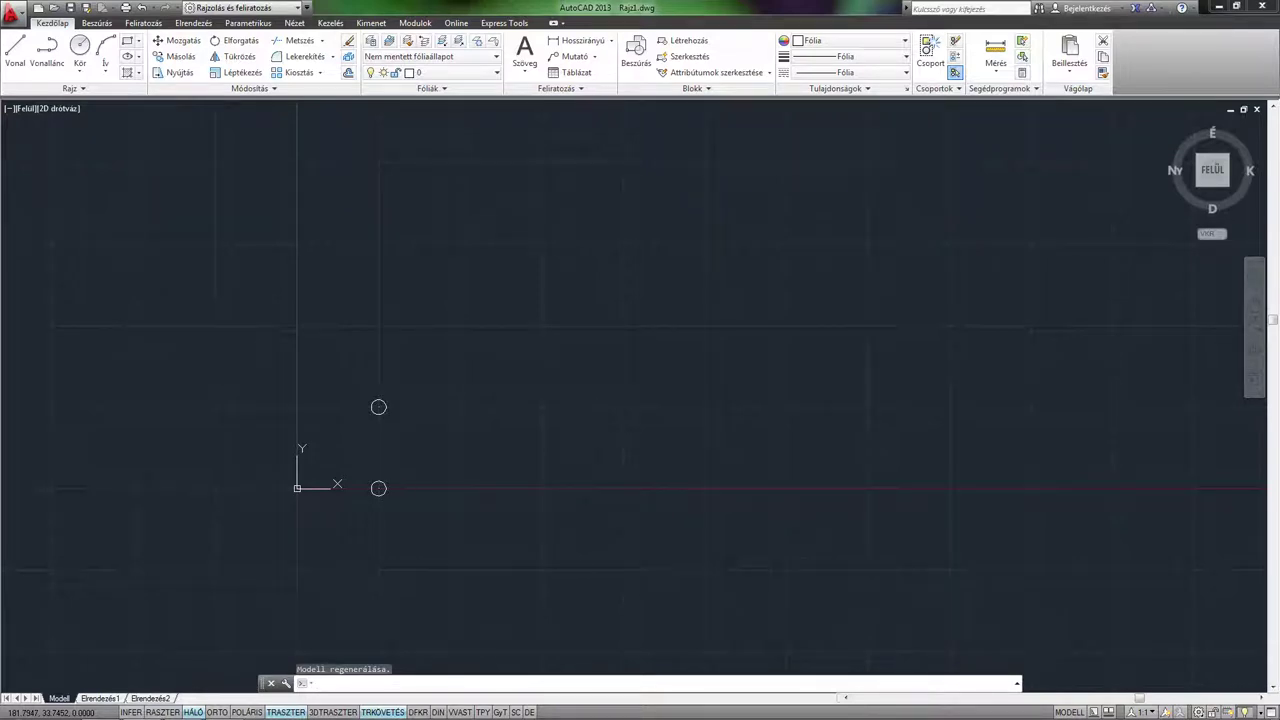
{"action": "type", "text": "PO"}
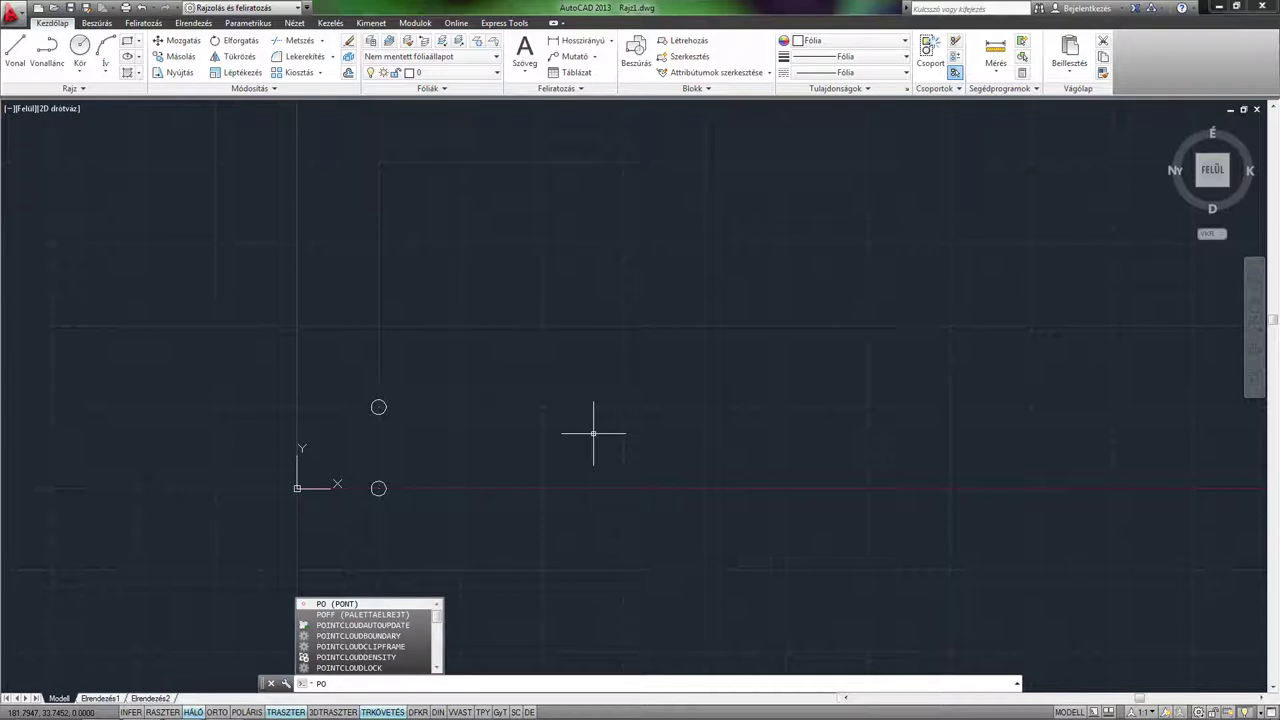
{"action": "key", "text": "Return"}
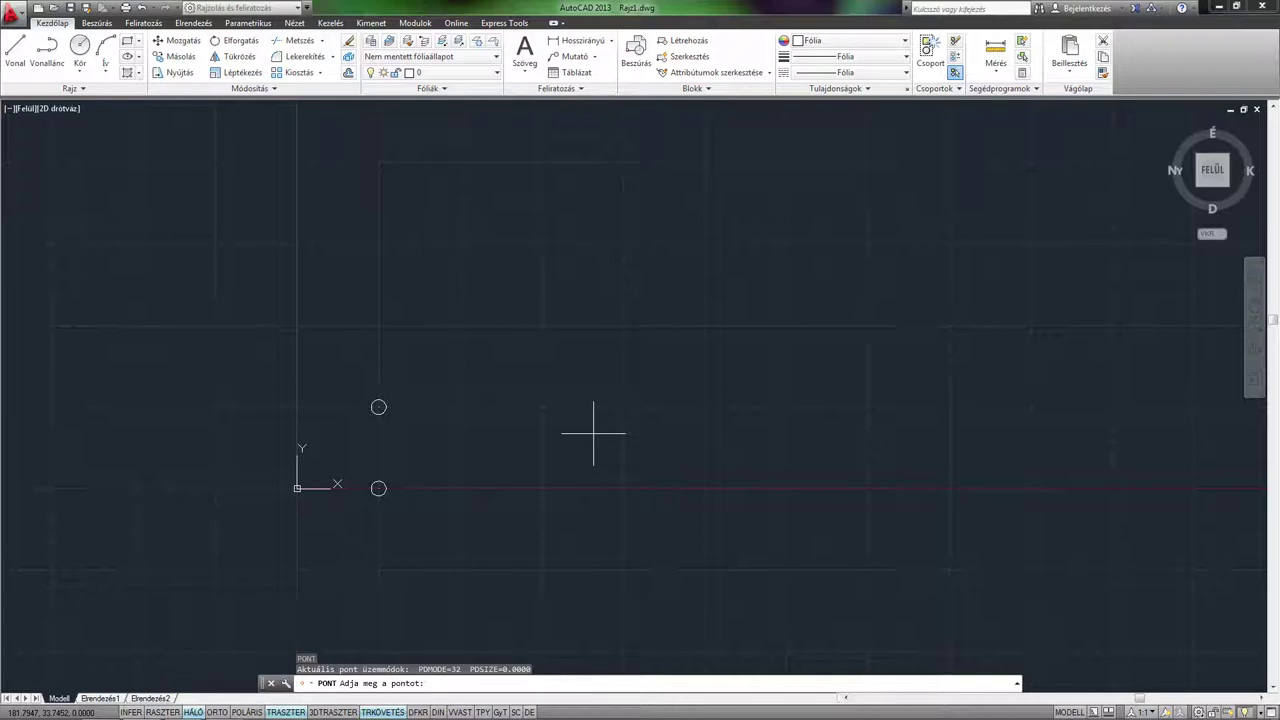
{"action": "type", "text": "@"}
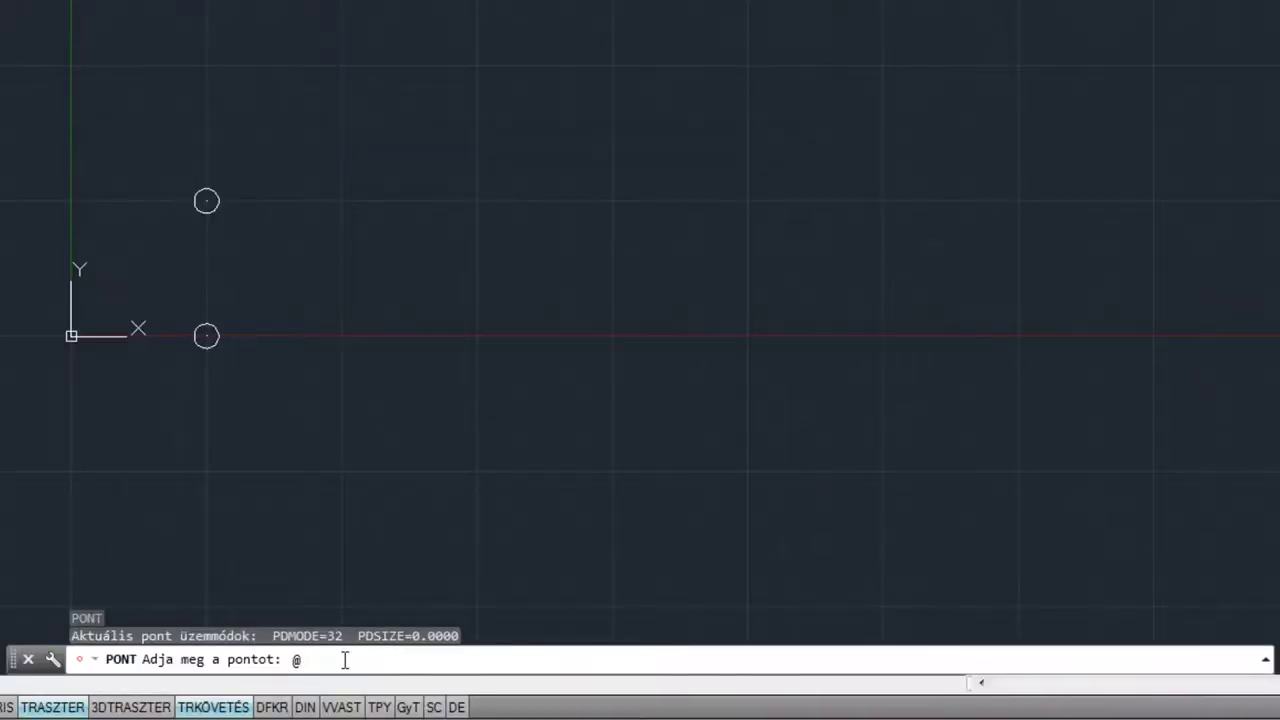
{"action": "type", "text": "5"}
{"action": "type", "text": "0"}
{"action": "type", "text": "<"}
{"action": "type", "text": "45"}
{"action": "key", "text": "Return"}
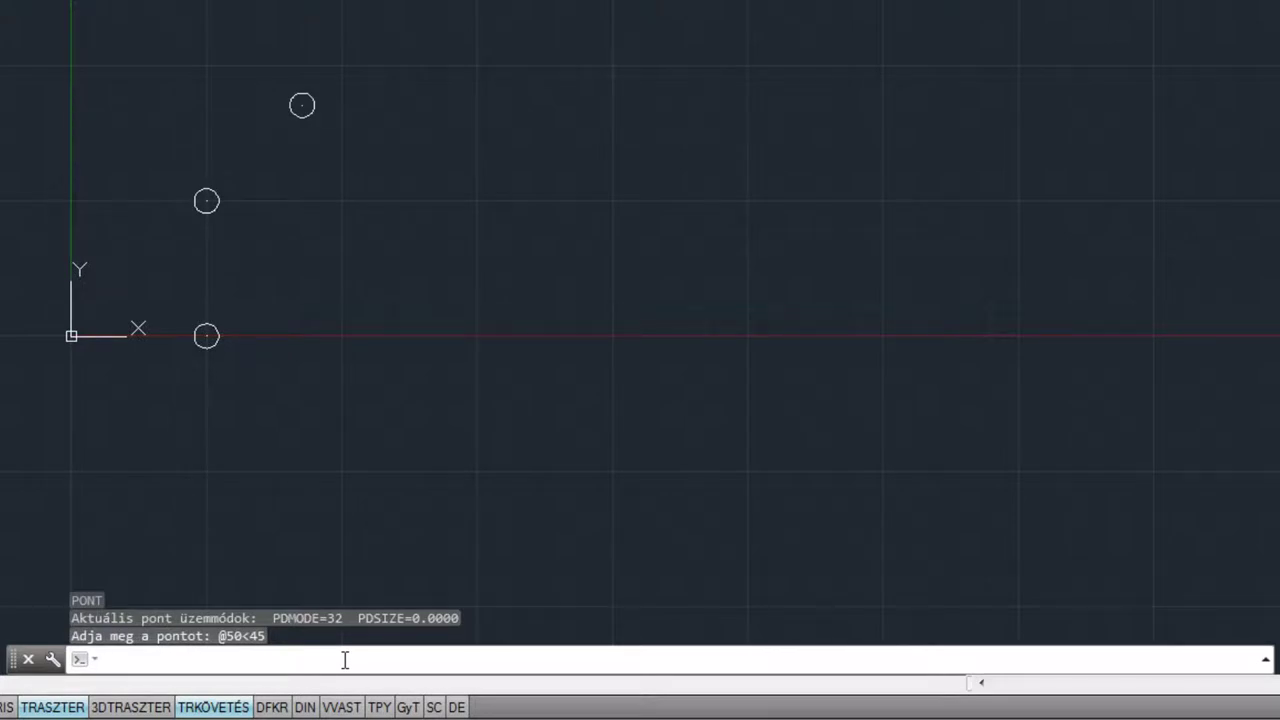
{"action": "type", "text": "@50<-45"}
{"action": "key", "text": "Return"}
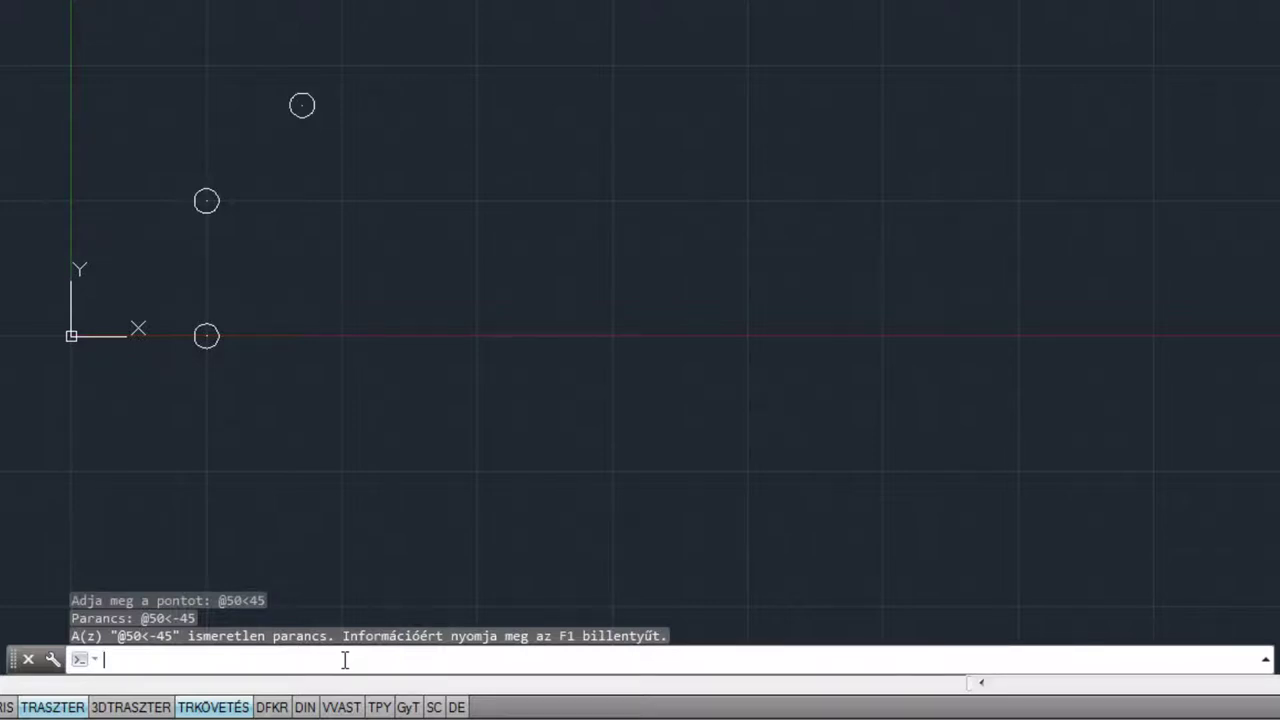
{"action": "type", "text": "po"}
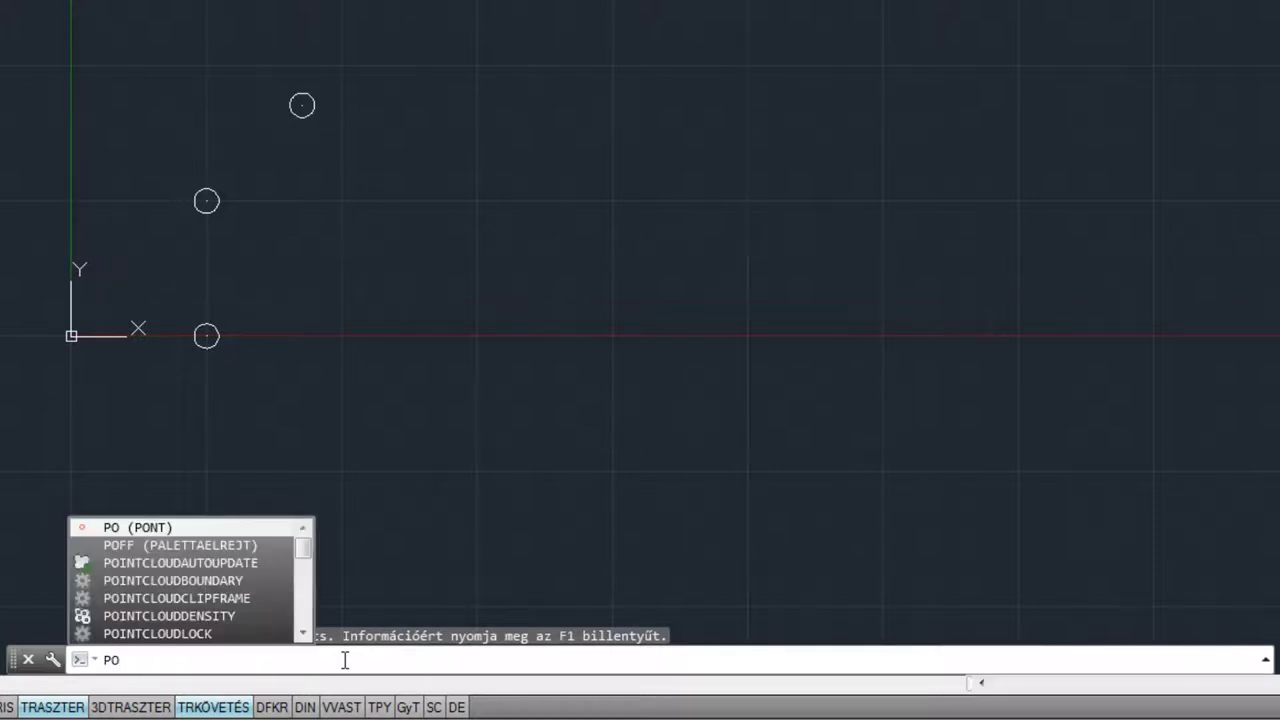
{"action": "key", "text": "Return"}
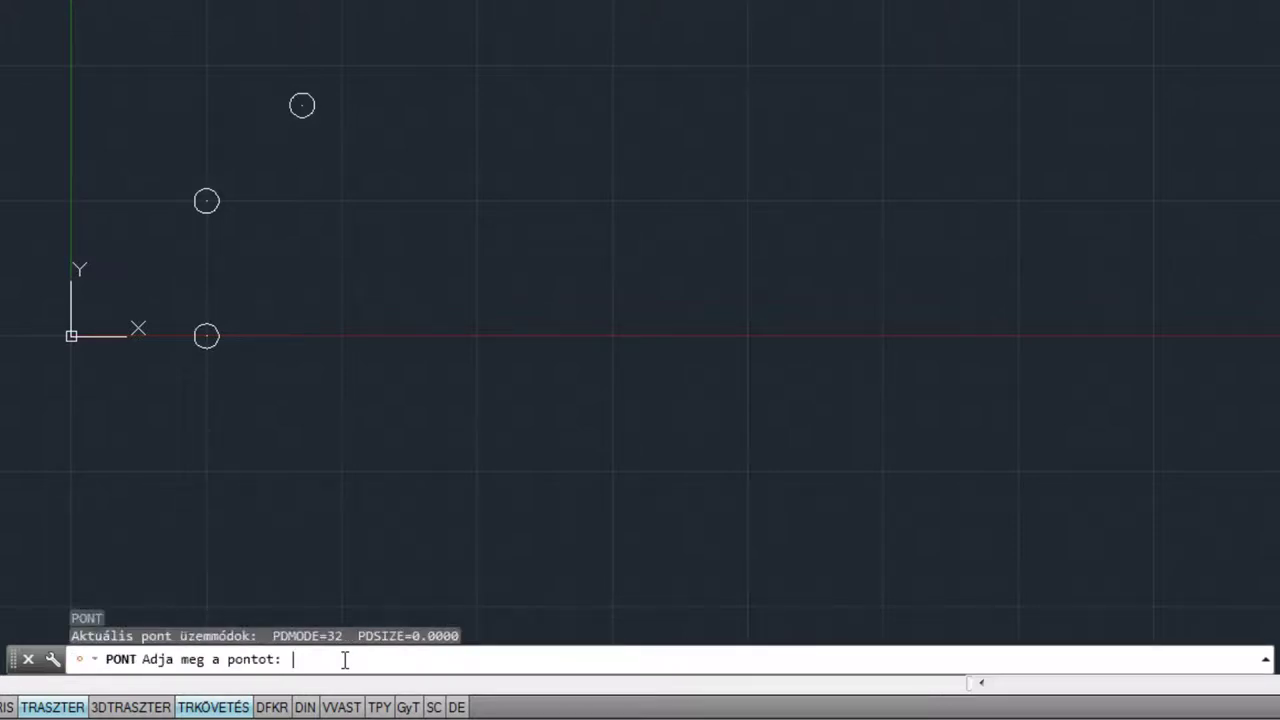
{"action": "type", "text": "@"}
{"action": "type", "text": "50"}
{"action": "type", "text": "<"}
{"action": "type", "text": "-45"}
{"action": "key", "text": "Return"}
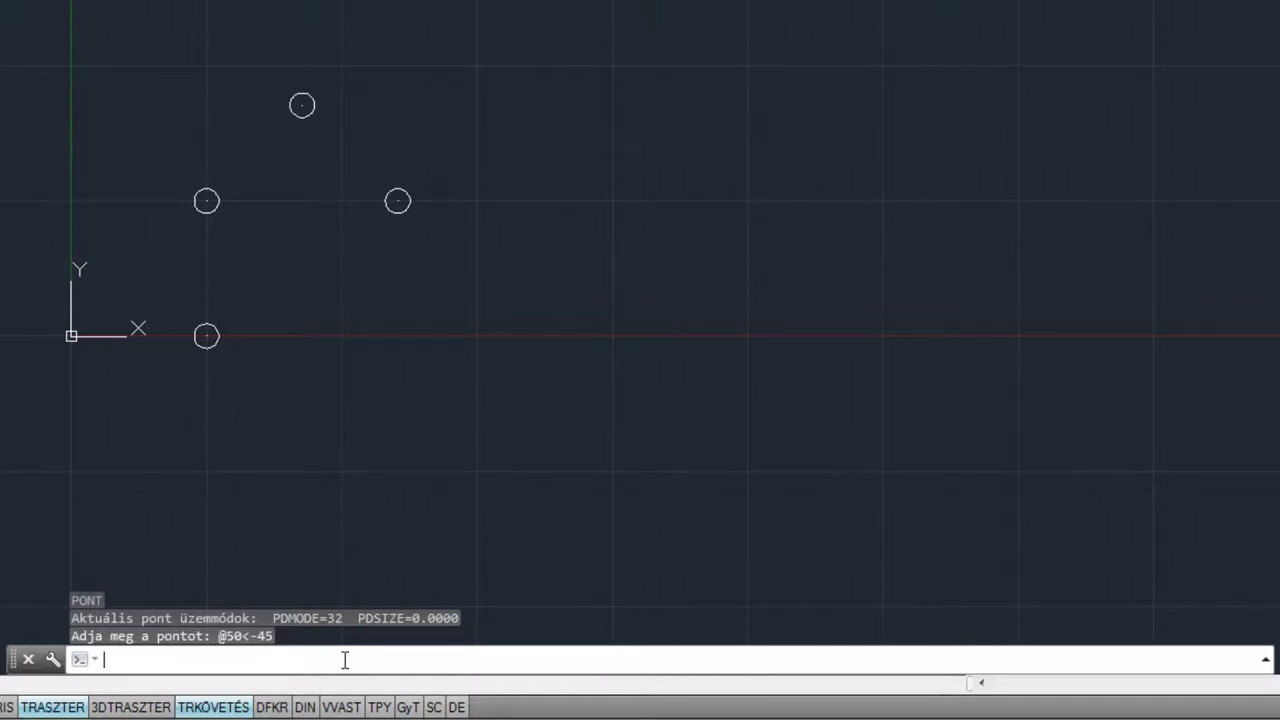
- Repeat POINT and place a fifth point at @0,-50
{"action": "key", "text": "Return"}
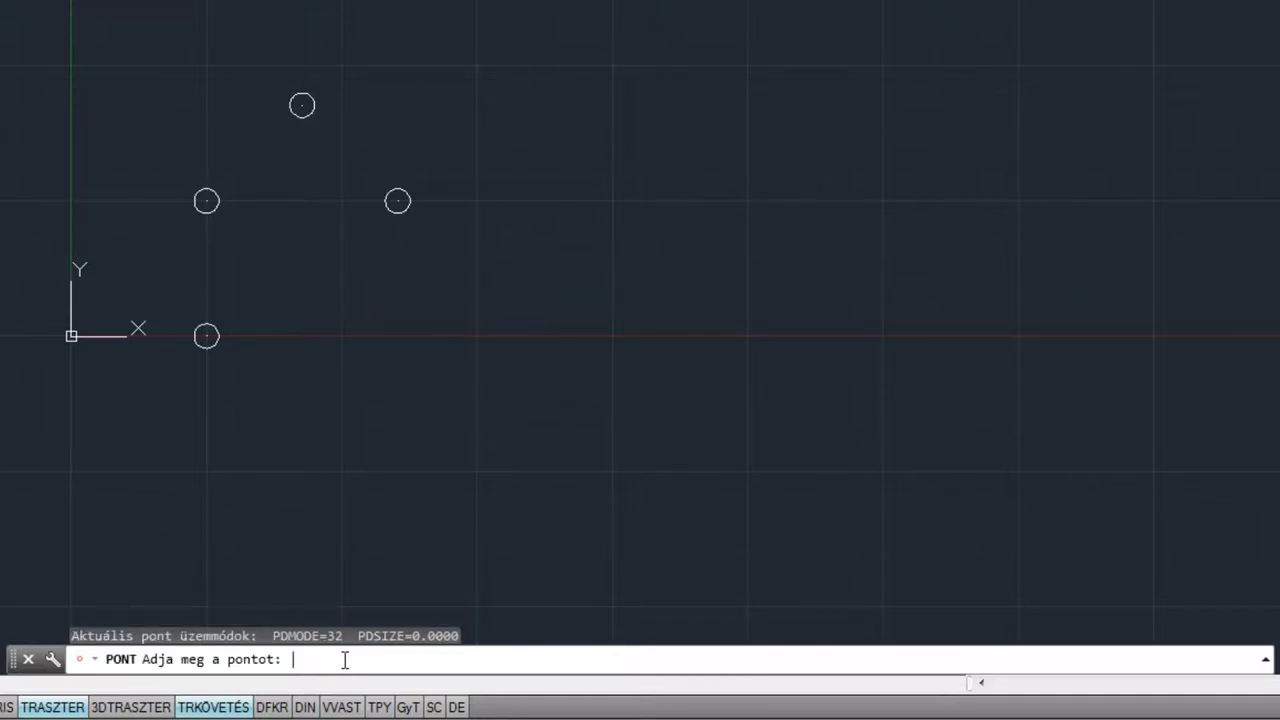
{"action": "type", "text": "@"}
{"action": "type", "text": "0"}
{"action": "type", "text": ","}
{"action": "type", "text": "-50"}
{"action": "key", "text": "Return"}
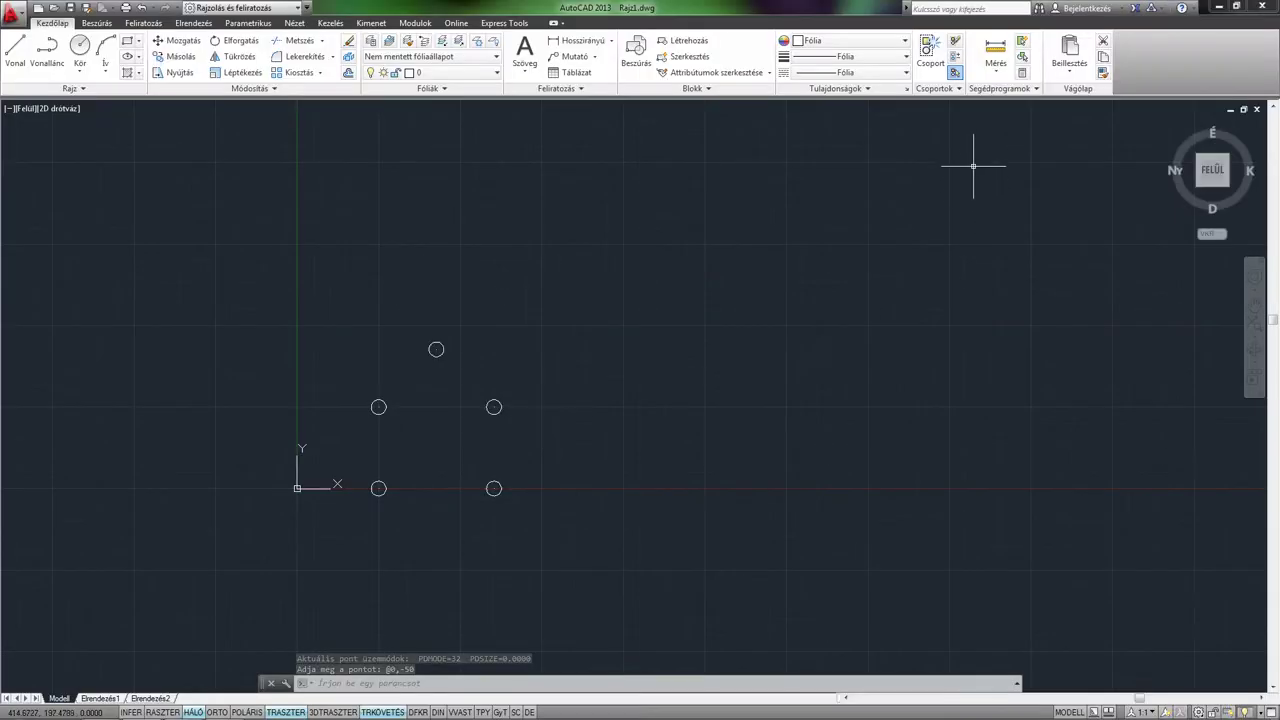
- Change the point style to the circle-with-X marker
{"action": "left_click", "coordinate": [998, 88]}
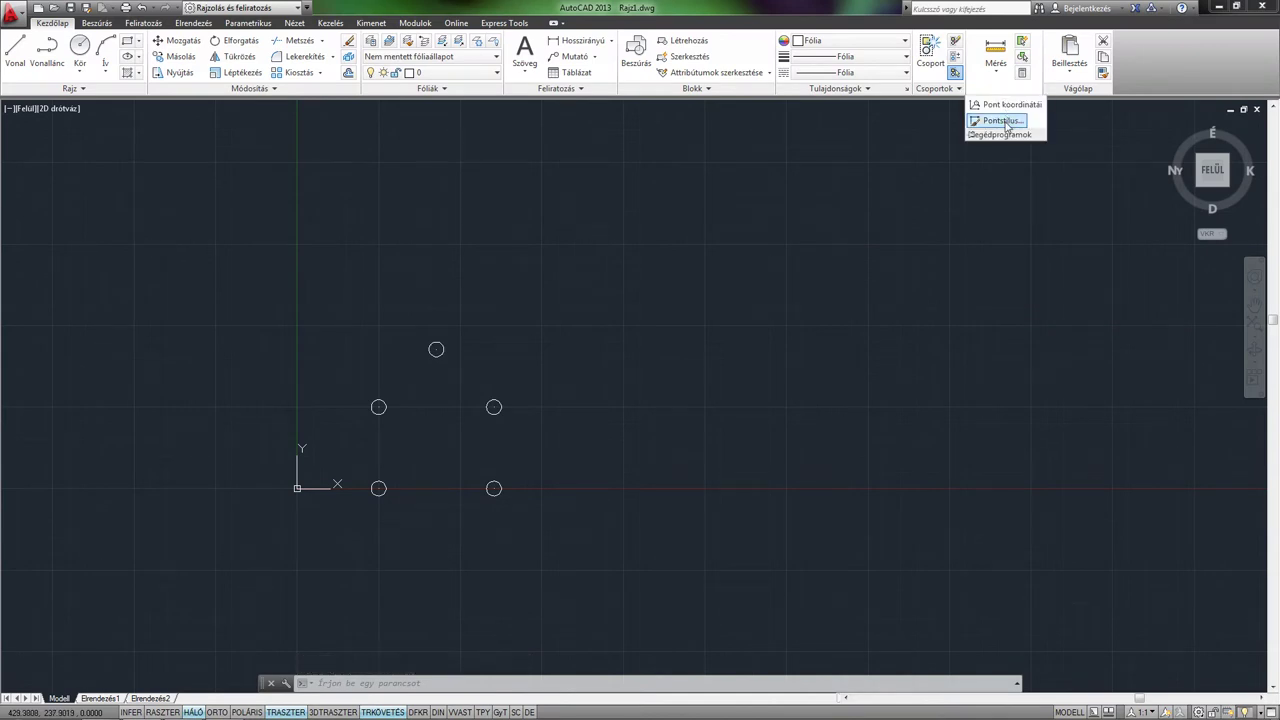
{"action": "left_click", "coordinate": [1003, 121]}
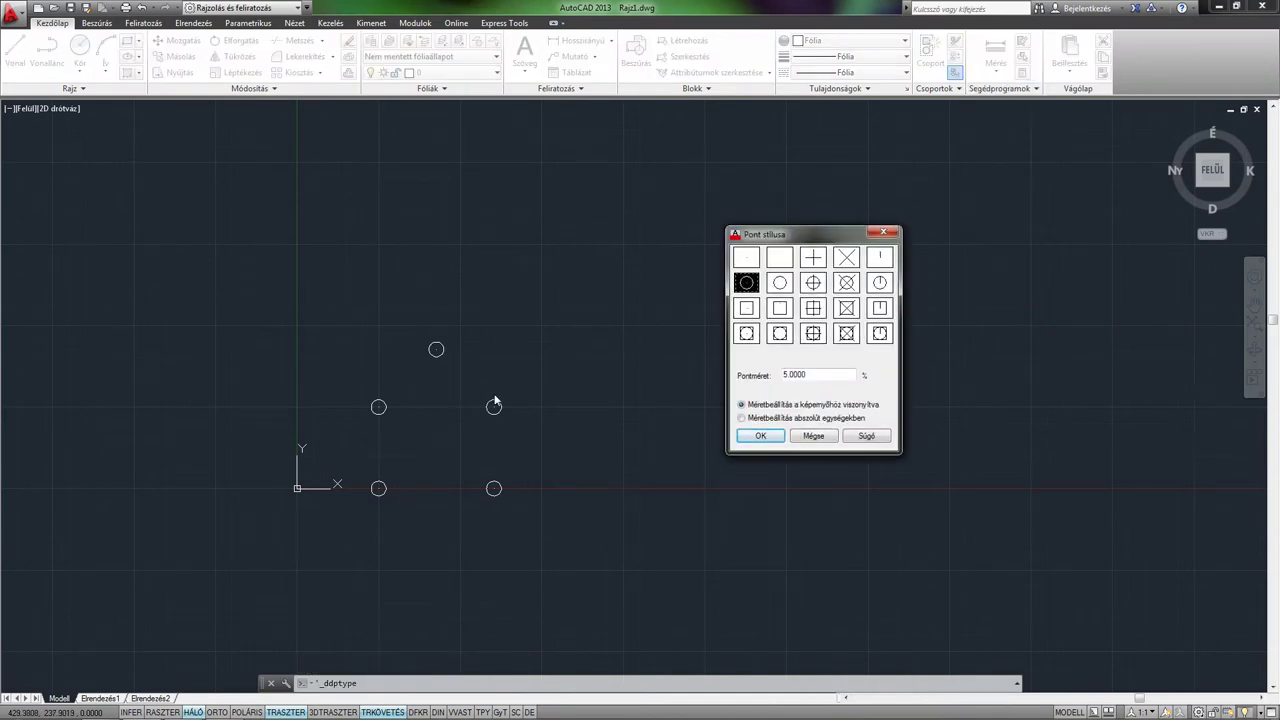
{"action": "left_click", "coordinate": [847, 283]}
{"action": "left_click", "coordinate": [760, 436]}
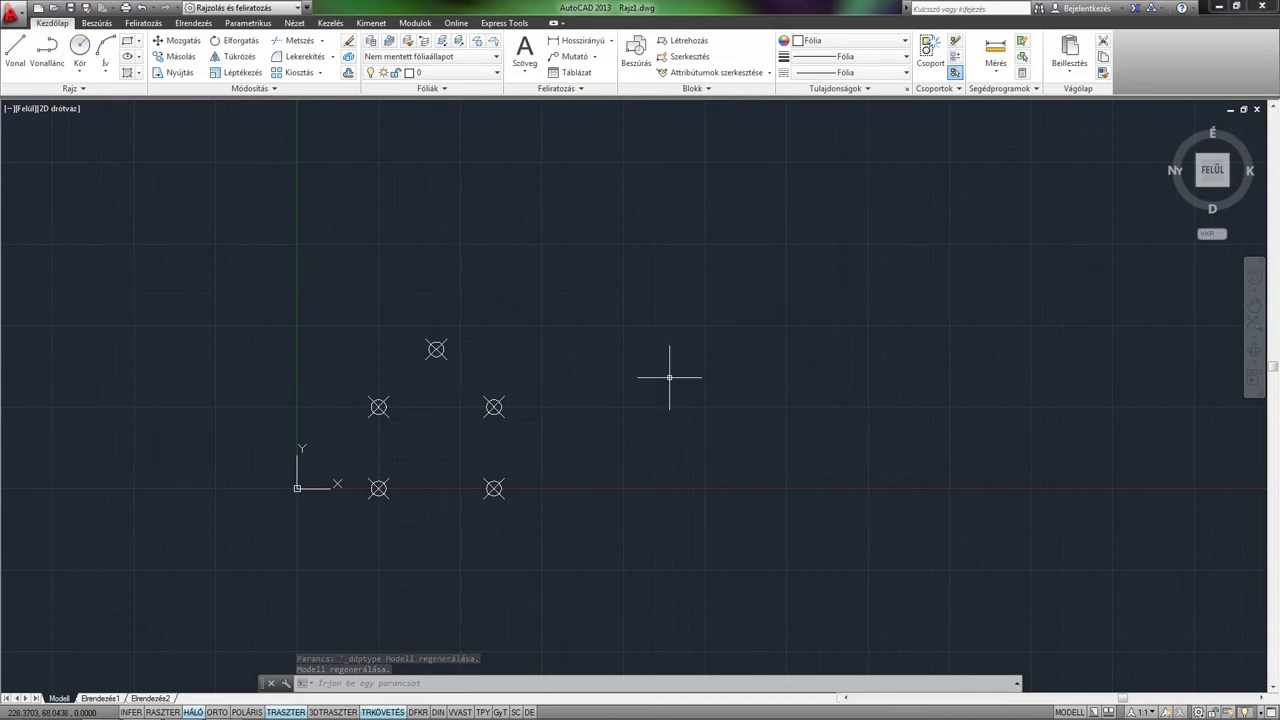
- Zoom to extents so the five circle-with-X points fill the view
{"action": "middle_click_drag", "start_coordinate": [671, 374], "coordinate": [673, 374]}
{"action": "middle_click", "coordinate": [671, 374]}
{"action": "middle_click", "coordinate": [671, 374]}
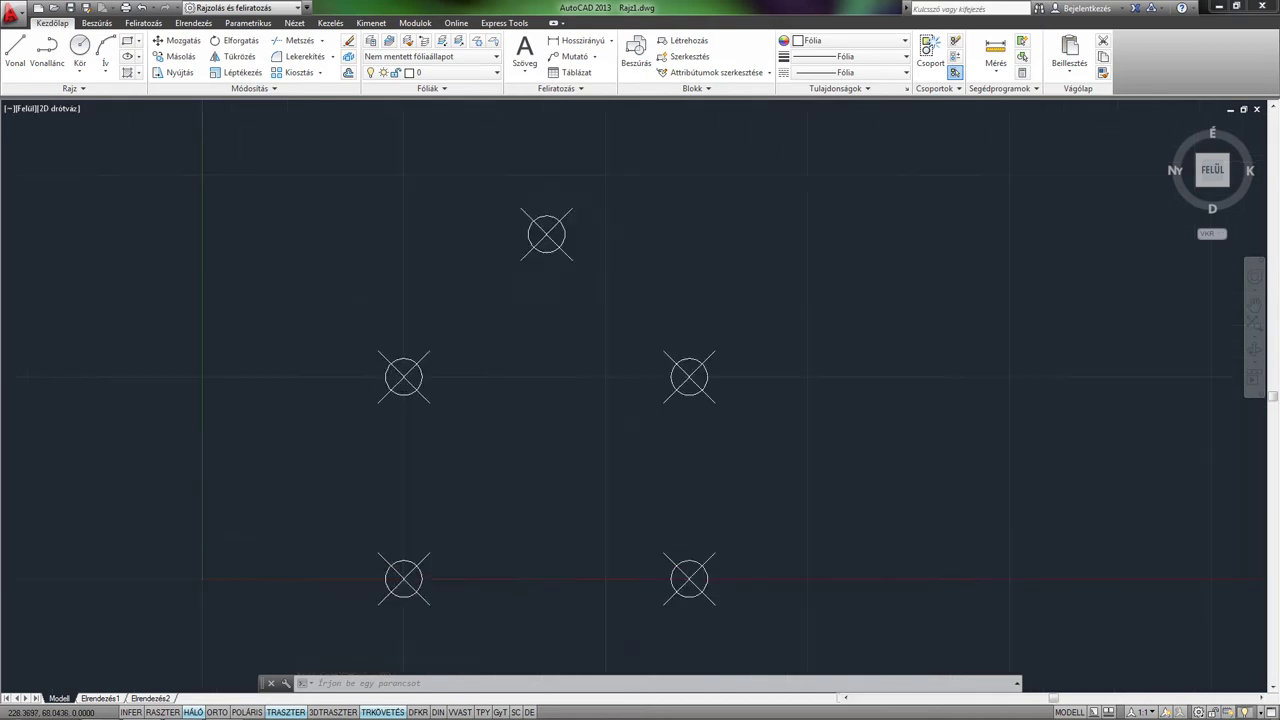